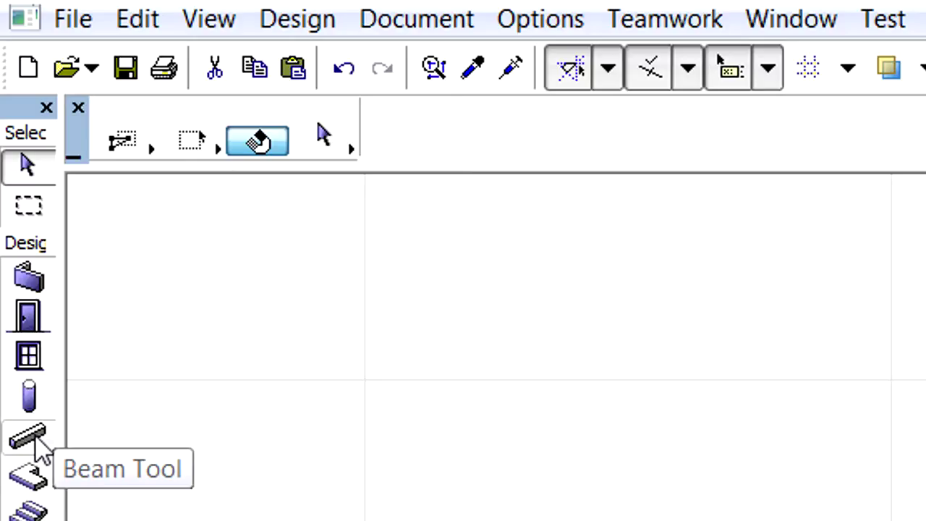
Step: Draw a full-circle beam using the curved centre-and-radius method, clicking centre, radius and closing point
click(35, 441)
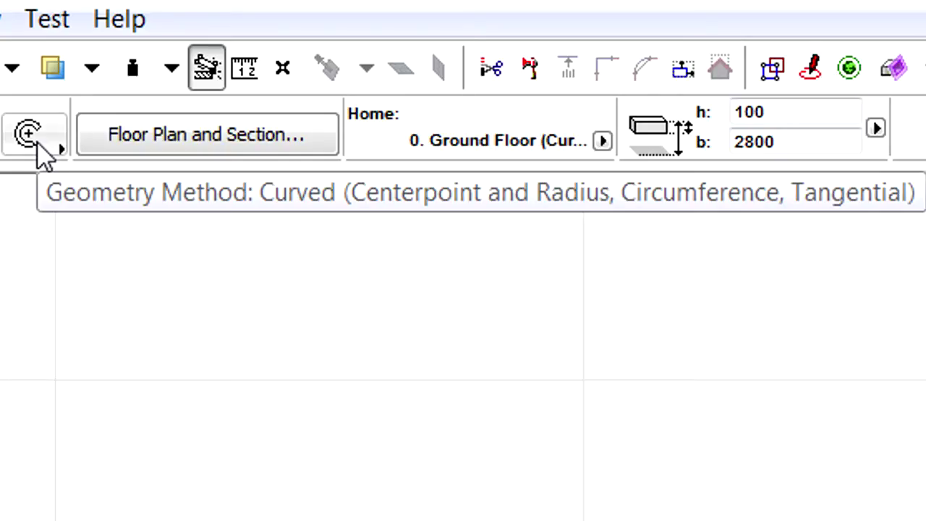
click(37, 143)
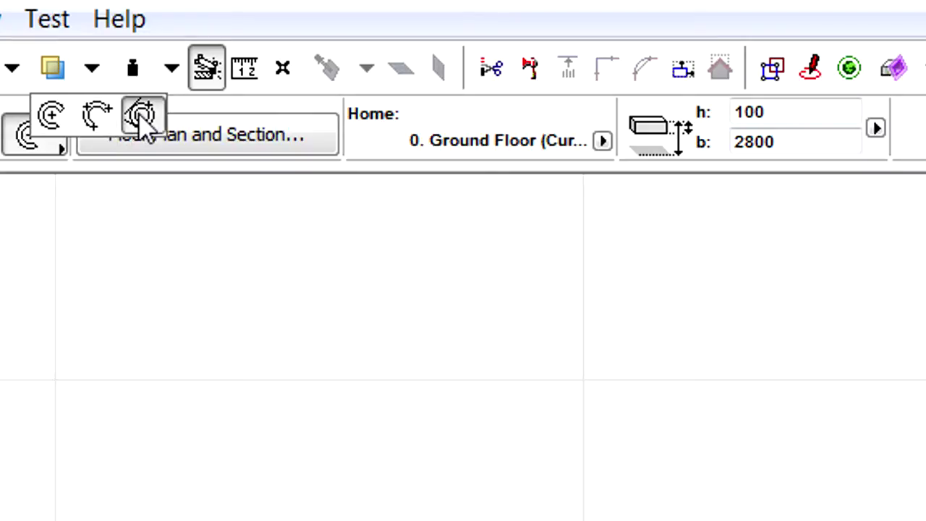
click(34, 156)
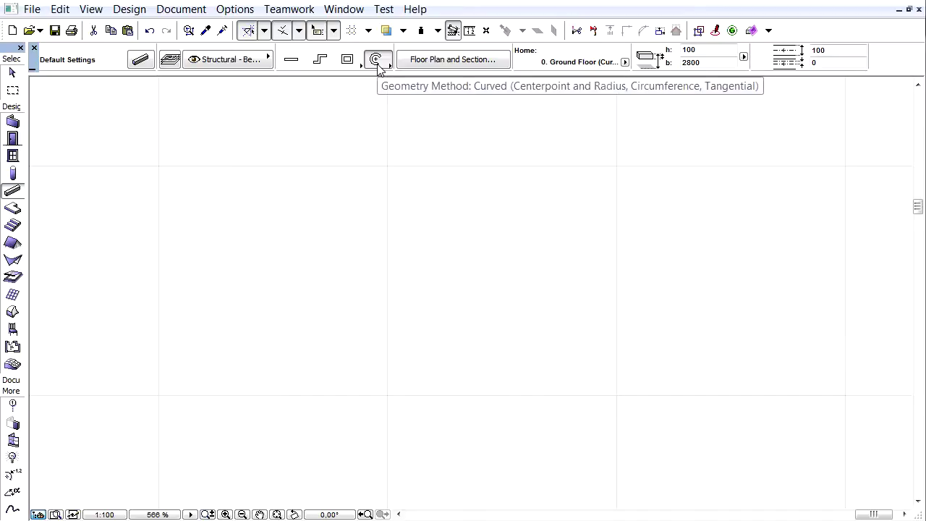
click(383, 302)
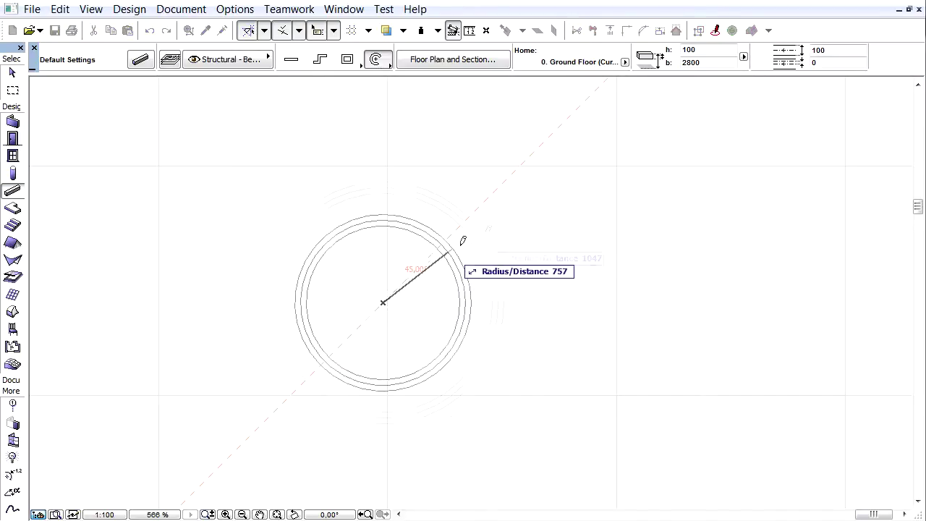
click(506, 219)
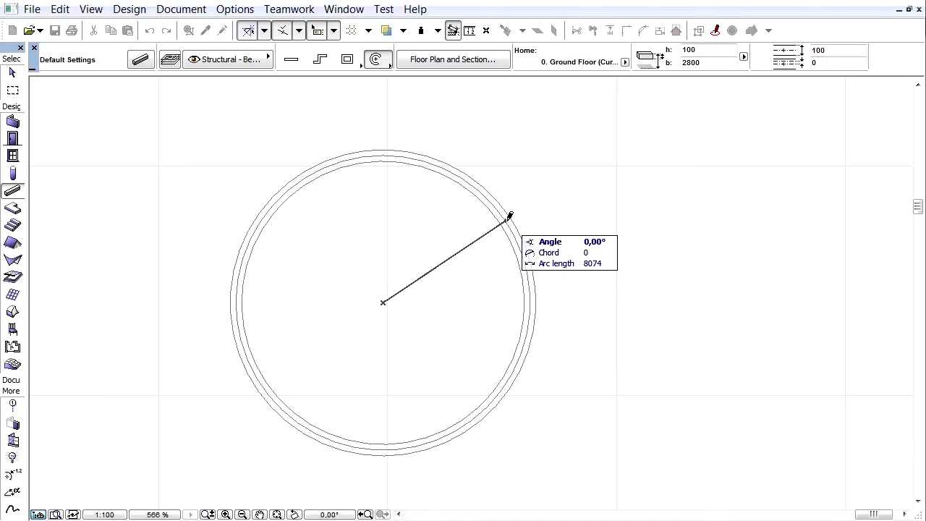
click(510, 216)
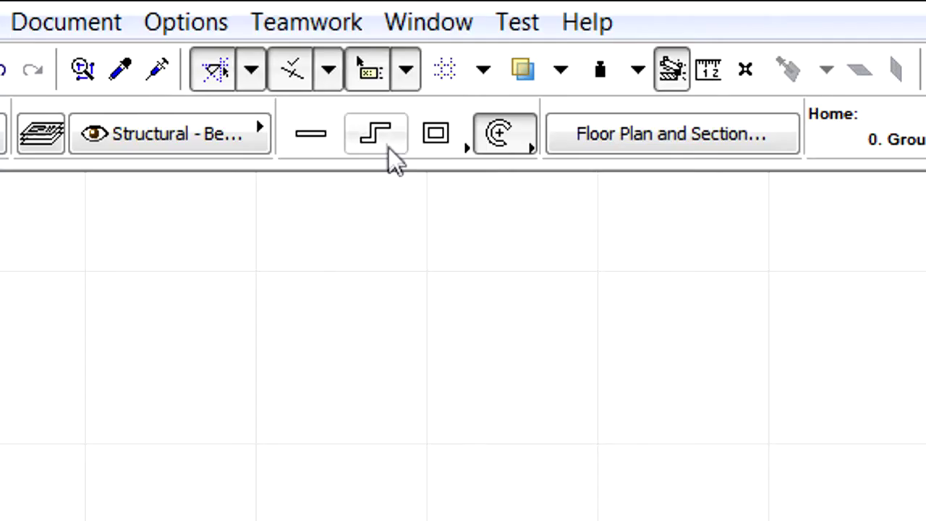
Step: Draw a polyline beam: one straight segment then two tangent curved segments, and view it in 3D
click(386, 144)
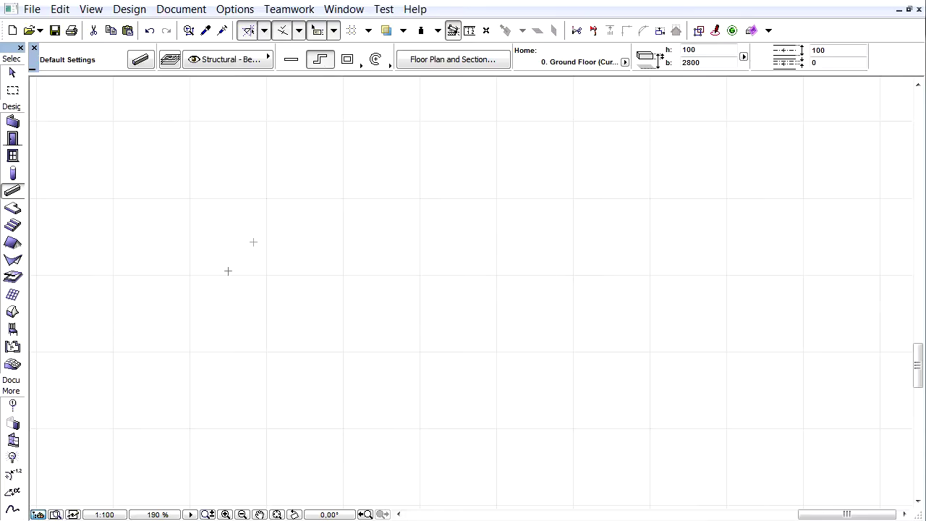
click(202, 287)
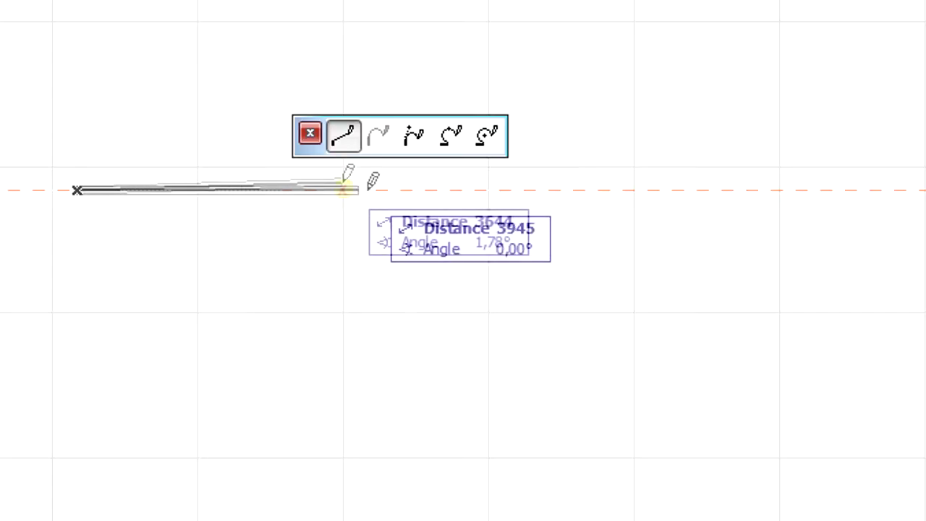
click(374, 287)
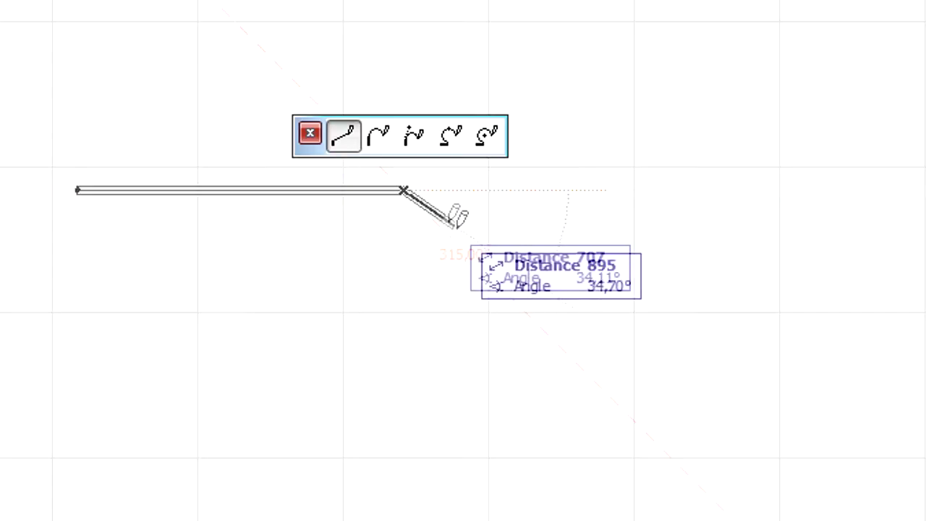
click(380, 136)
click(506, 293)
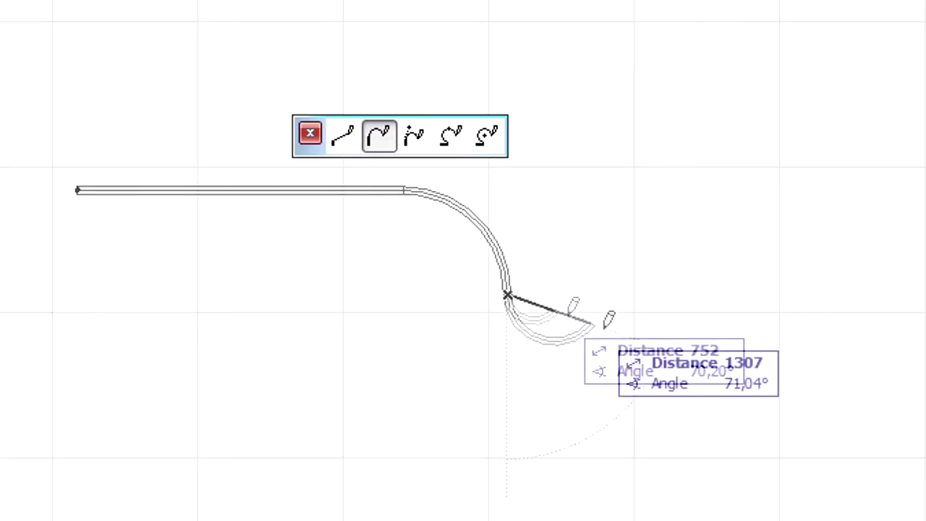
click(683, 338)
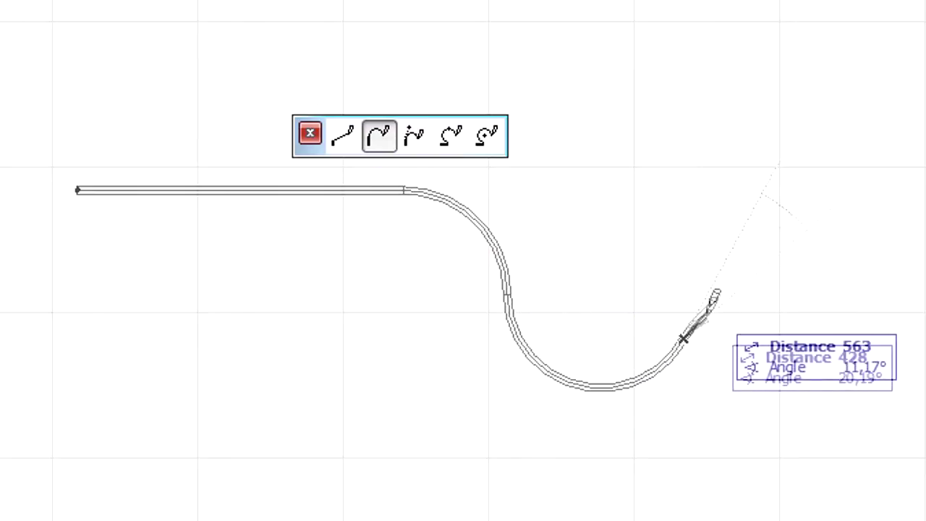
double_click(842, 230)
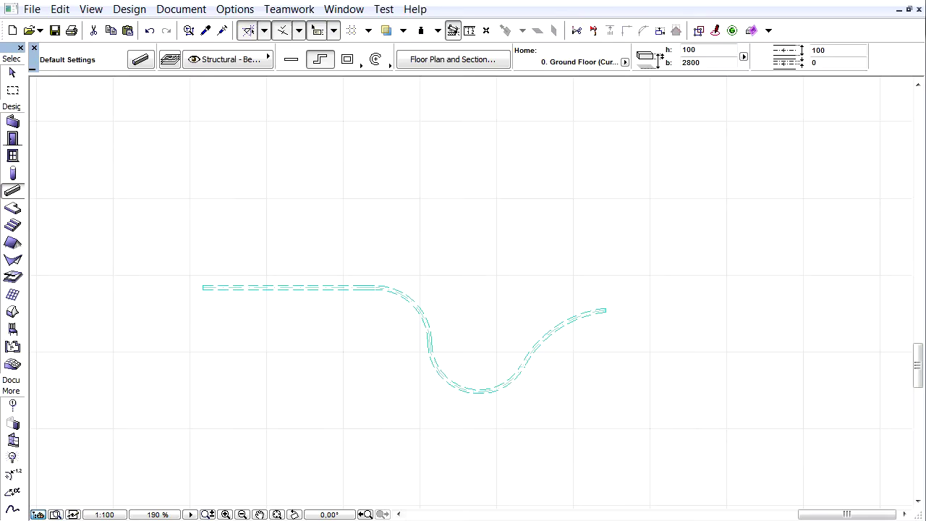
key(F3)
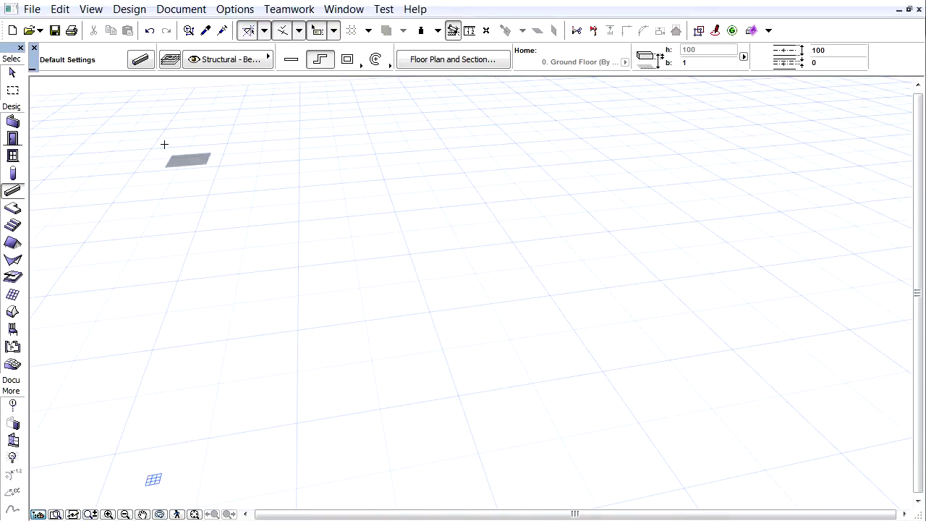
Step: Set the beam defaults to a T Steel complex profile with 30° profile rotation
click(142, 60)
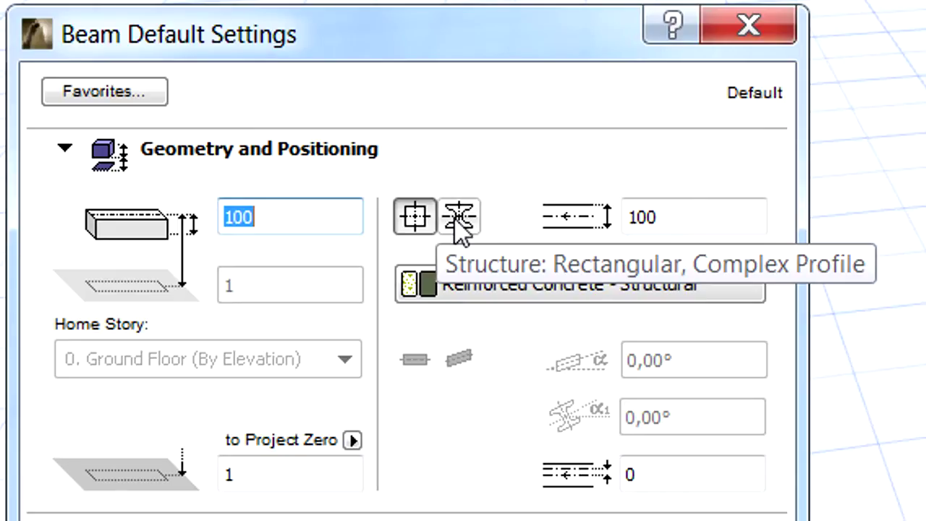
click(457, 219)
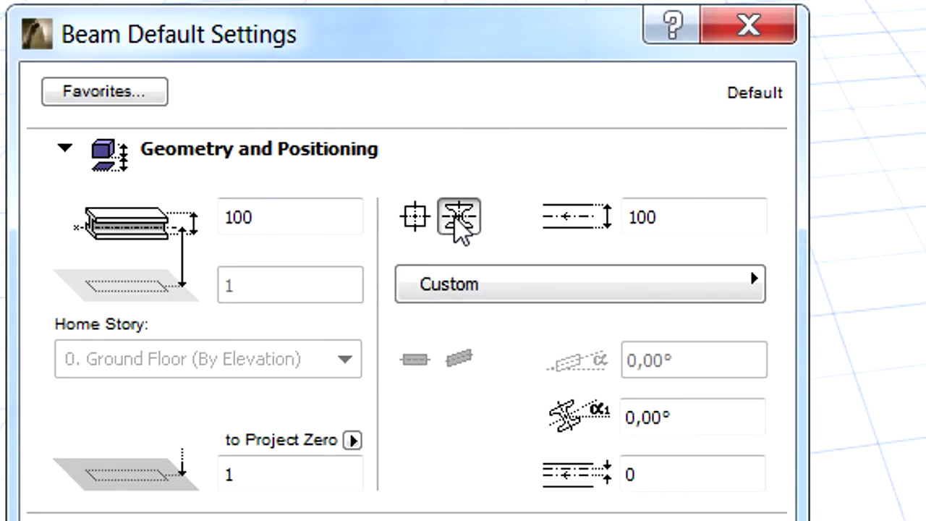
click(230, 124)
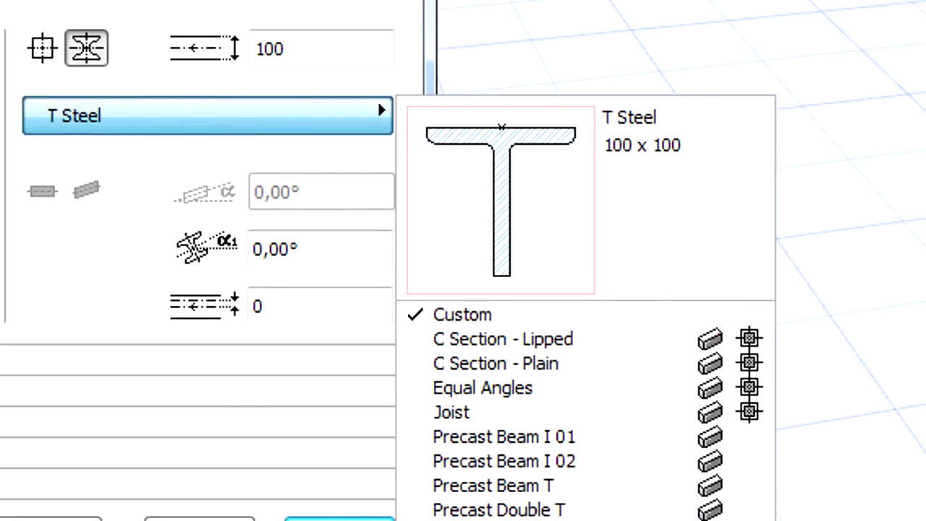
key(Return)
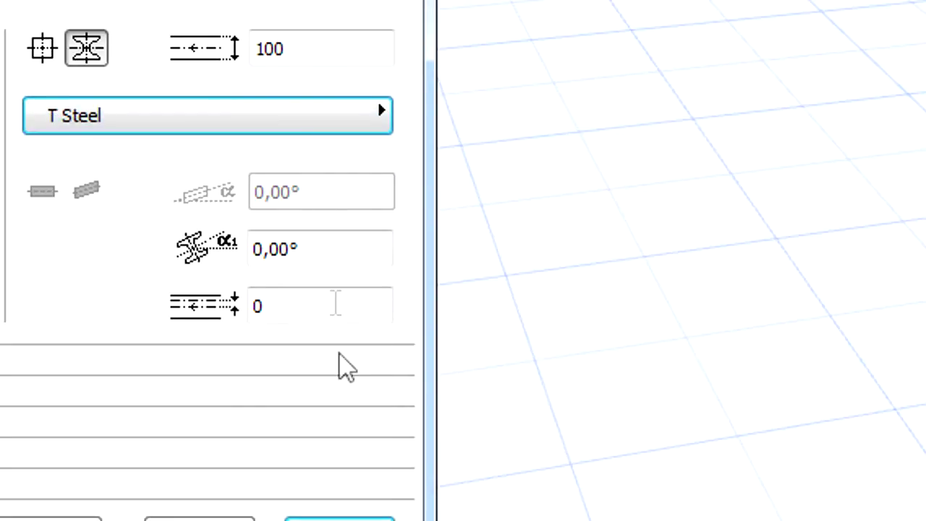
drag(331, 253, 243, 274)
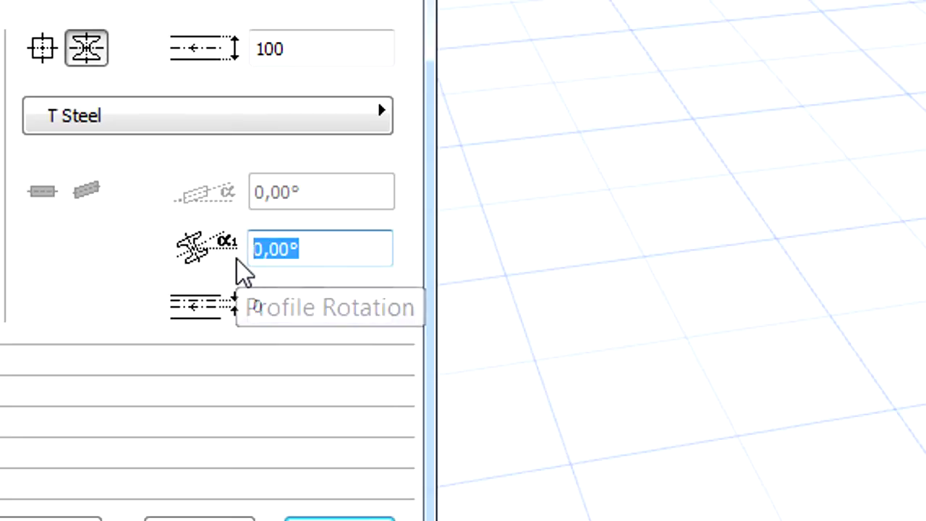
text(30)
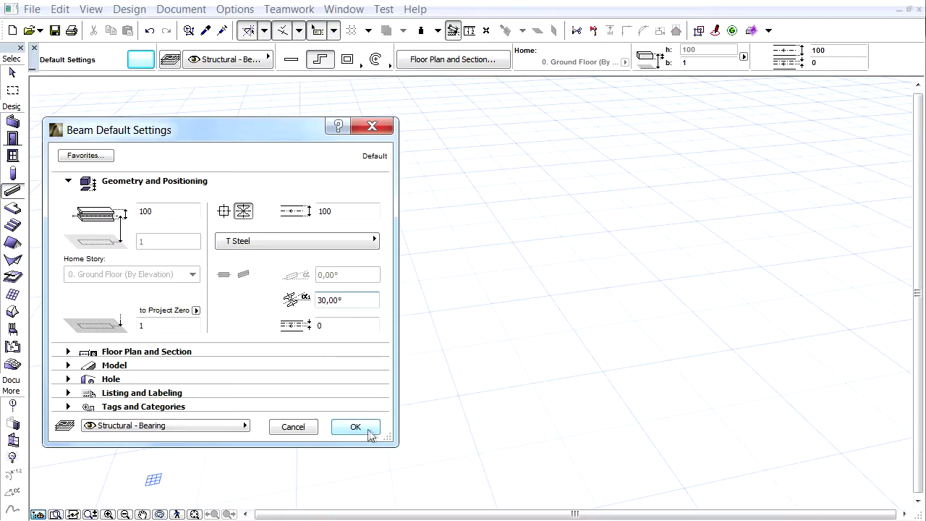
click(369, 431)
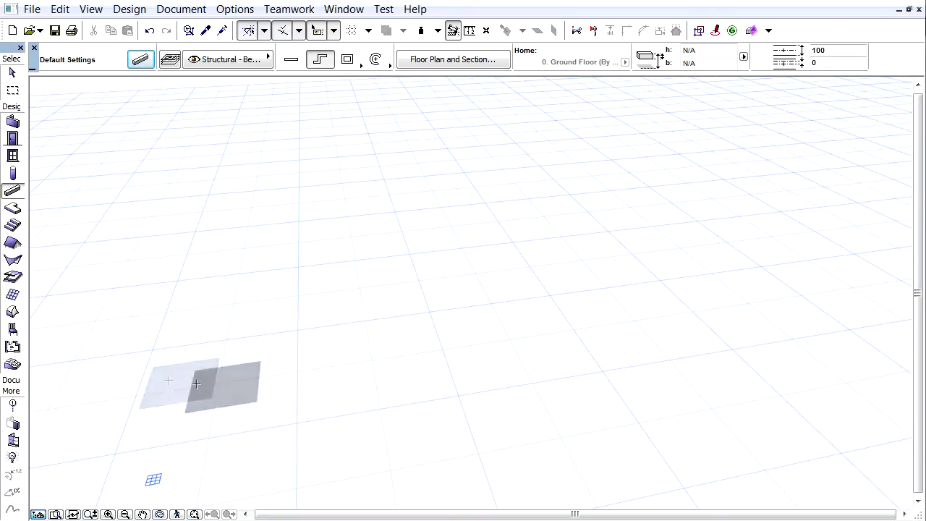
Step: Start a new beam in 3D with curved and three-point arc segments forming the first loop
click(120, 391)
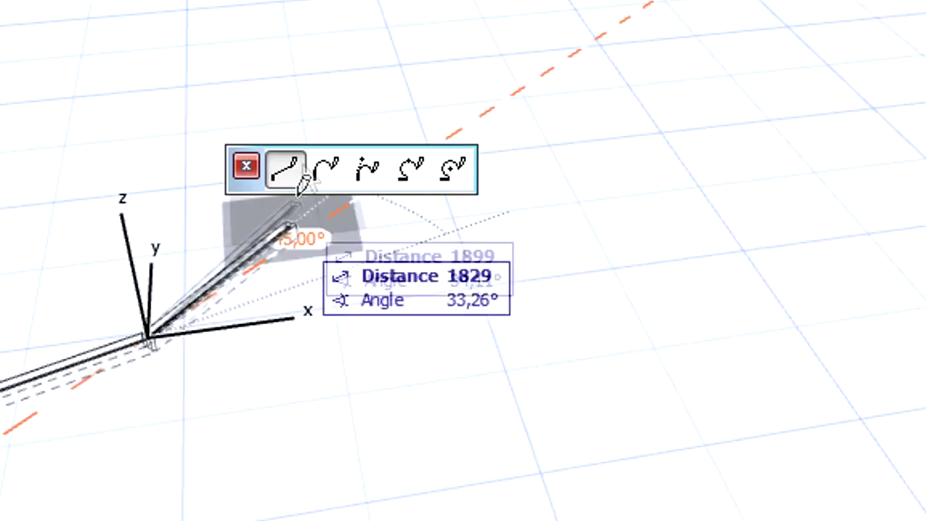
click(329, 172)
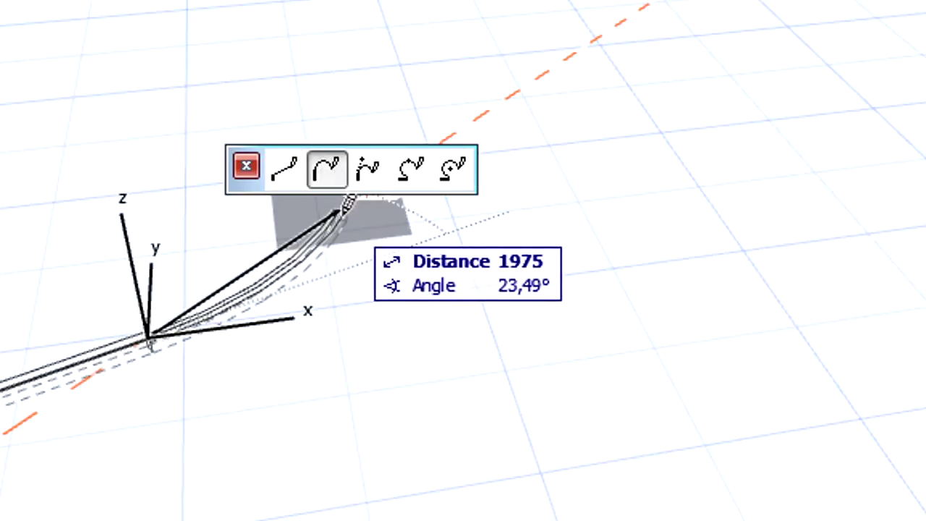
click(347, 103)
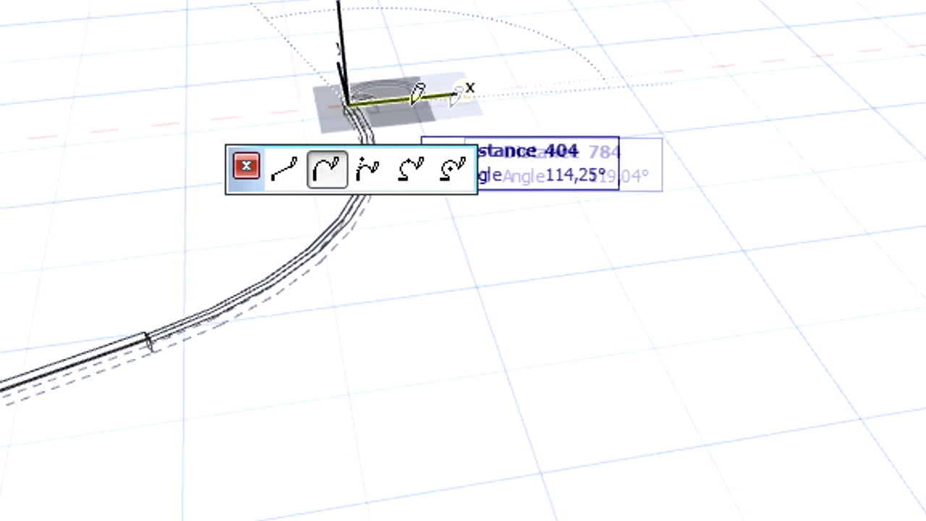
click(557, 147)
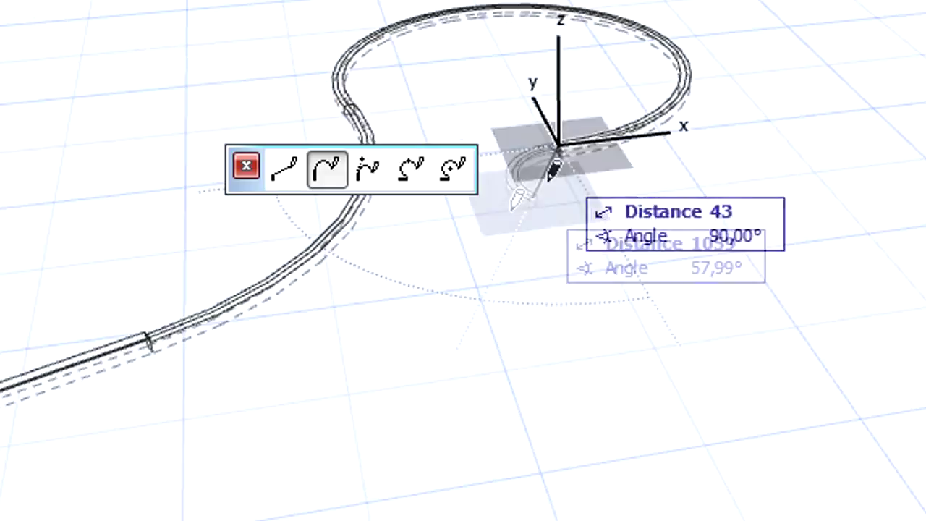
click(372, 173)
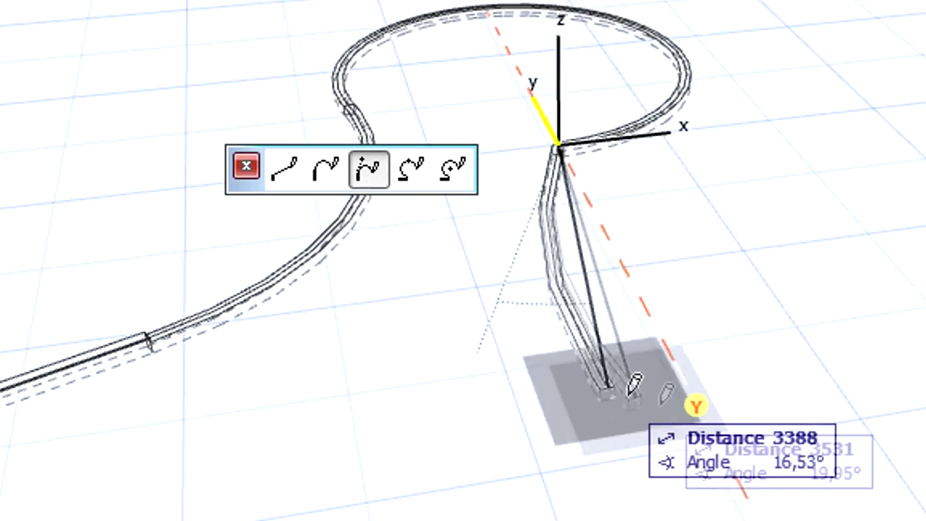
click(794, 416)
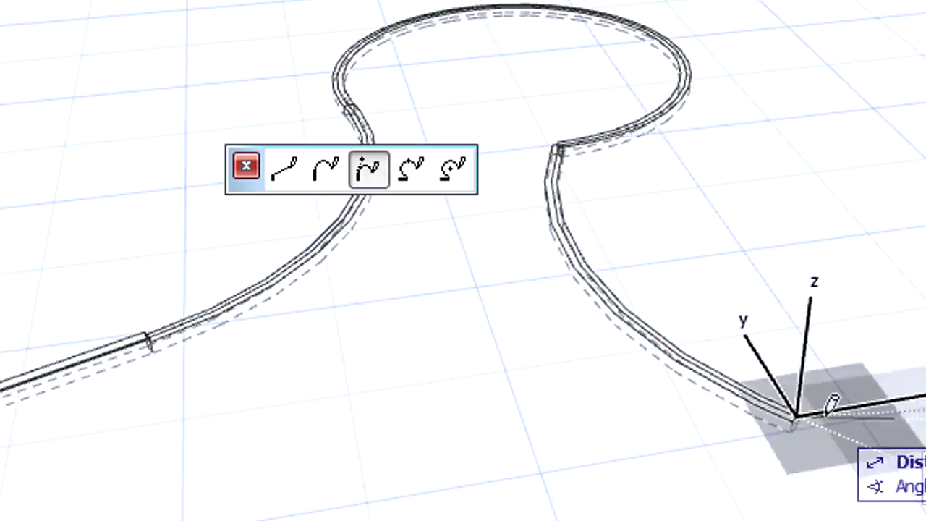
Step: Continue the beam with a centrepoint arc and a final curve closing the right loop, then finish it
click(411, 171)
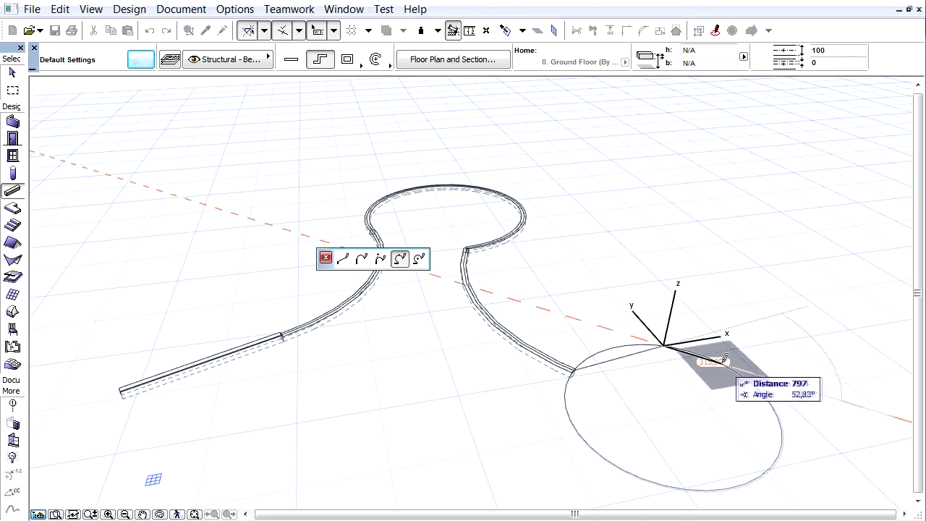
click(720, 340)
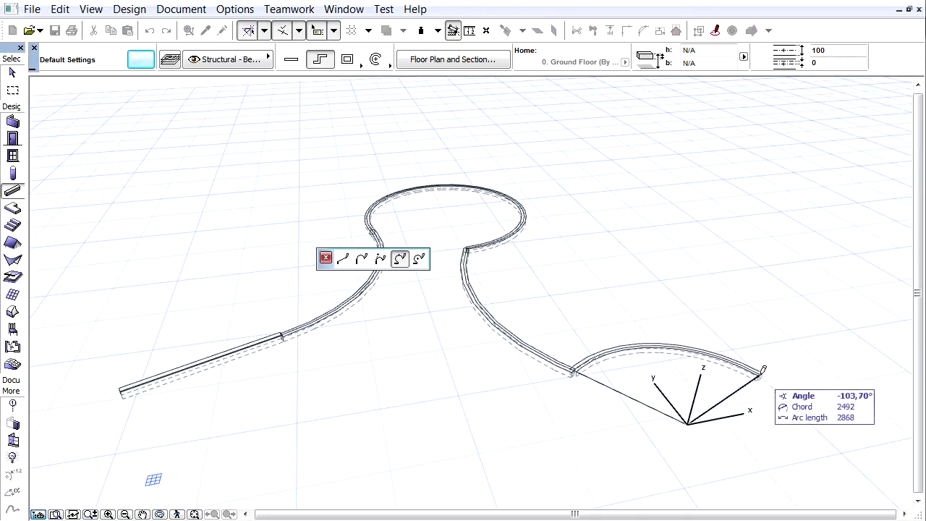
click(761, 372)
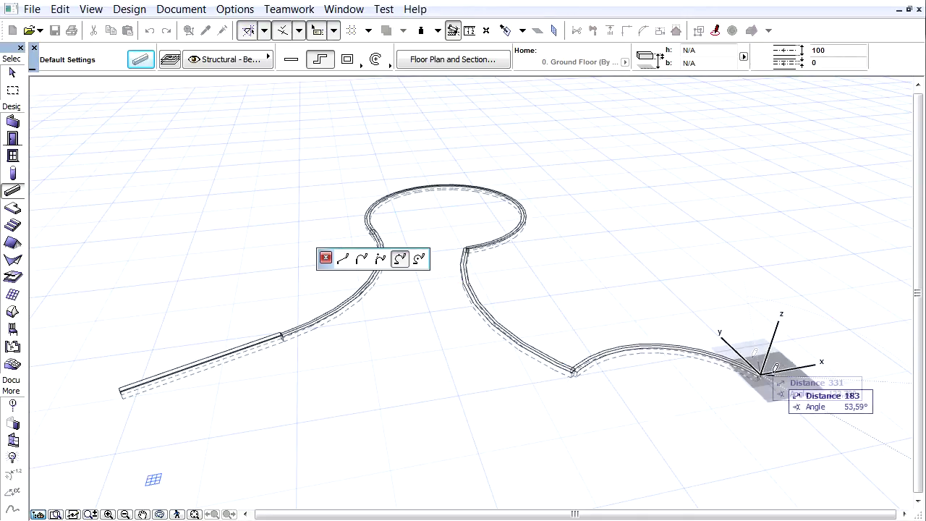
click(418, 261)
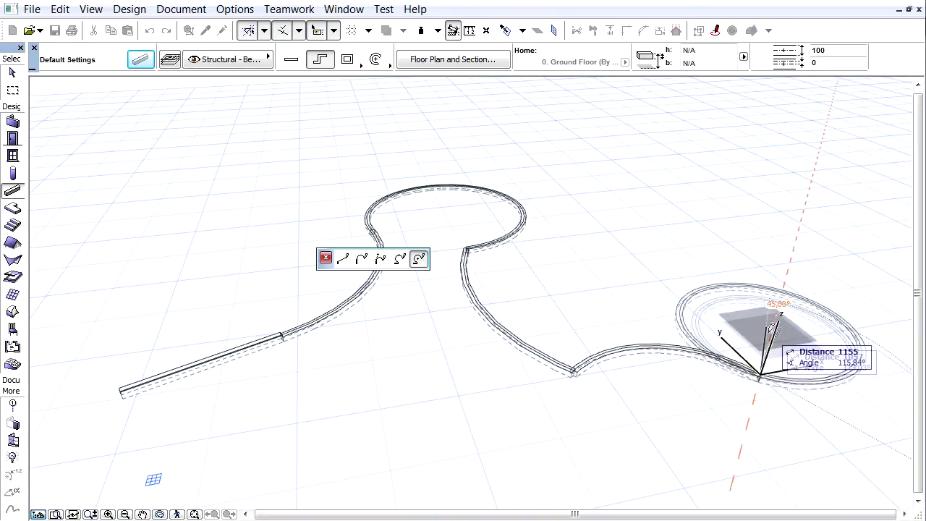
click(783, 334)
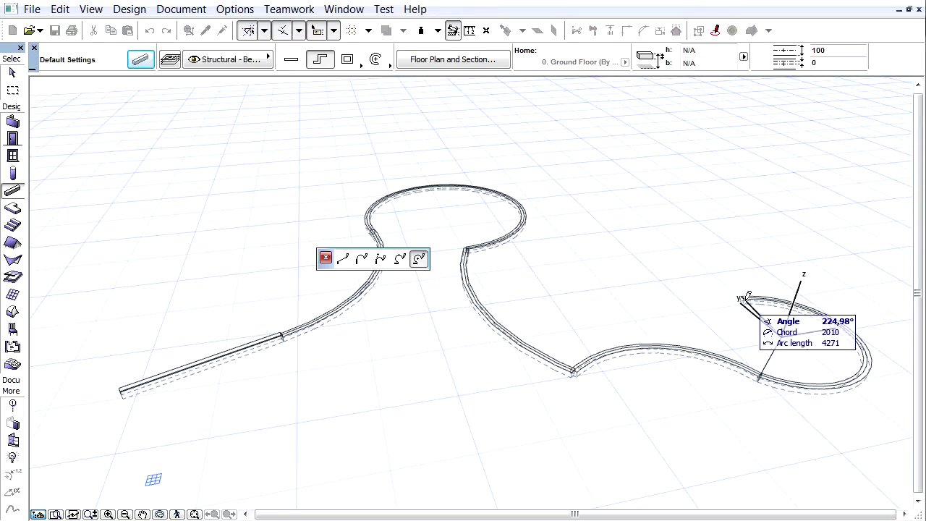
click(747, 296)
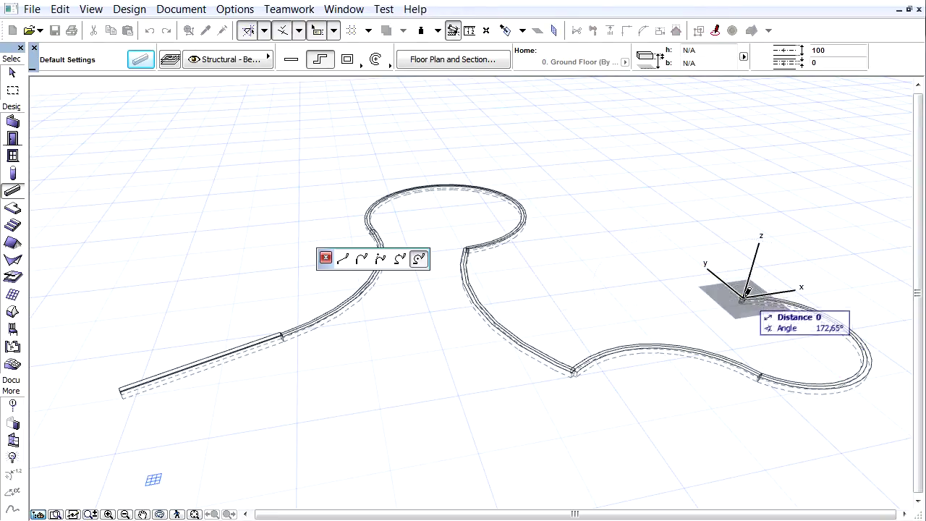
click(747, 294)
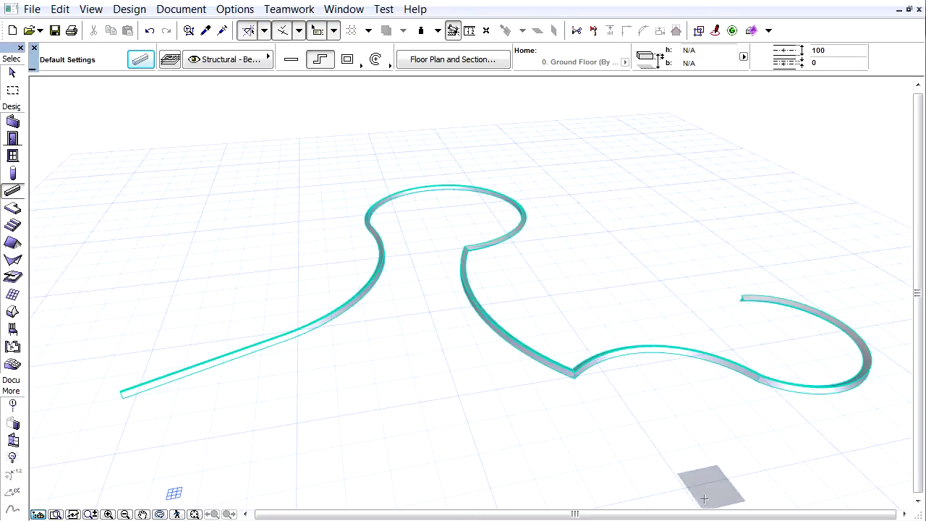
Step: Zoom and orbit around the winding beam, then return to the floor plan
scroll(578, 378, up, 5)
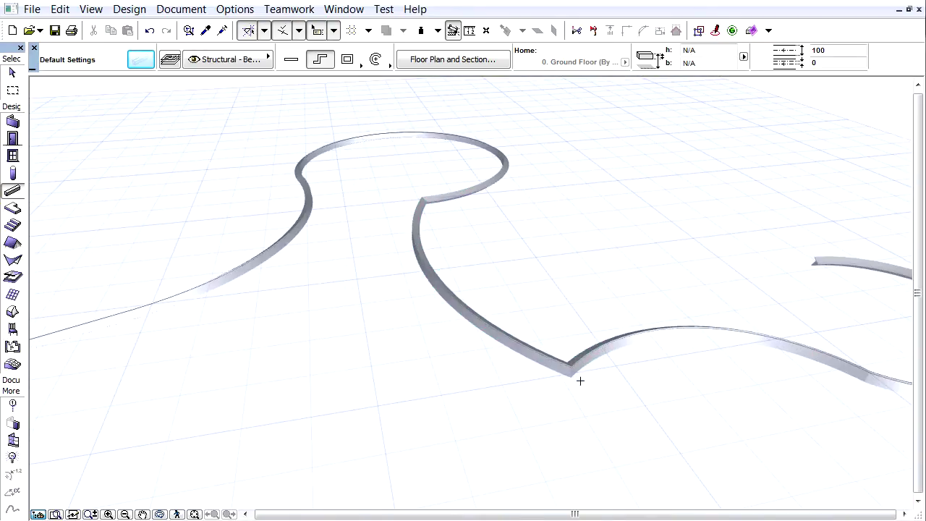
mouse_move(579, 378)
shift+middle_down()
mouse_move(561, 372)
mouse_move(545, 335)
mouse_move(593, 354)
mouse_move(694, 364)
mouse_move(688, 335)
mouse_move(673, 328)
mouse_move(665, 351)
mouse_move(613, 348)
shift+middle_up()
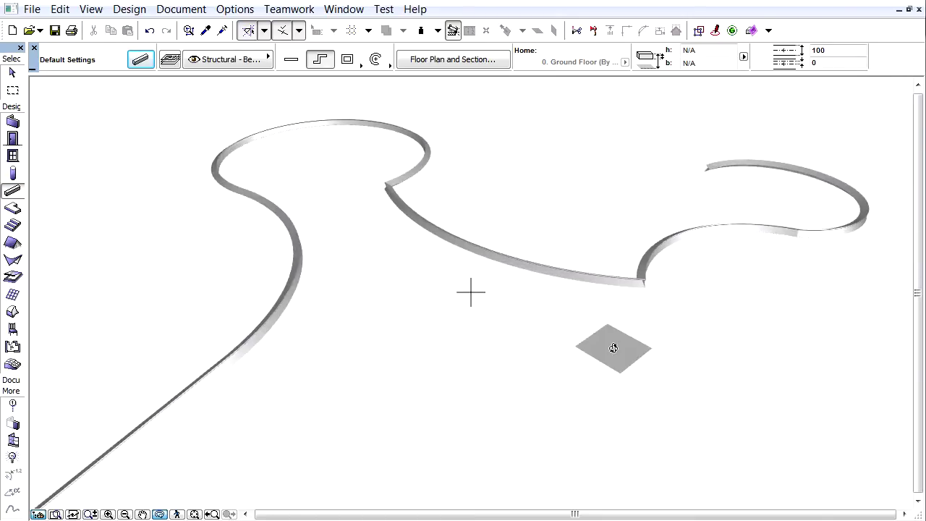
key(F2)
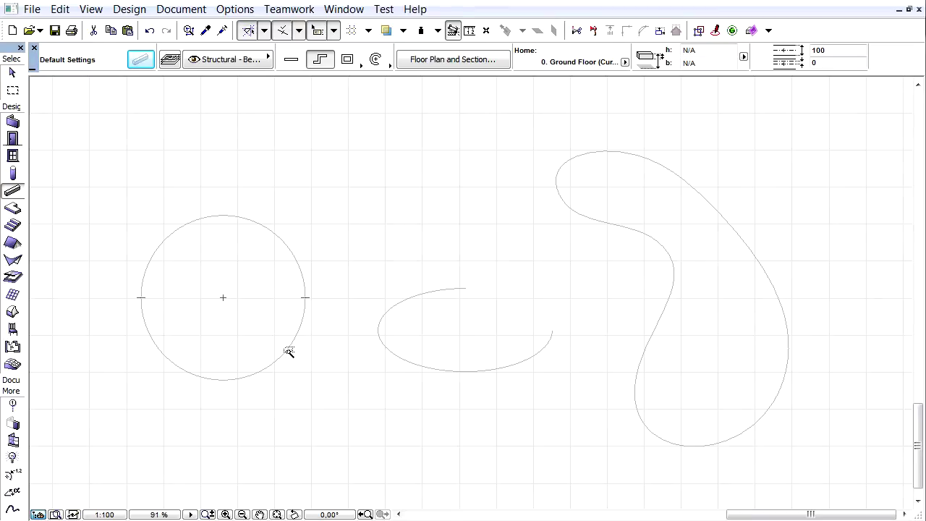
Step: Place beams along the circle, the open arc and the spline using the Magic Wand
click(289, 352)
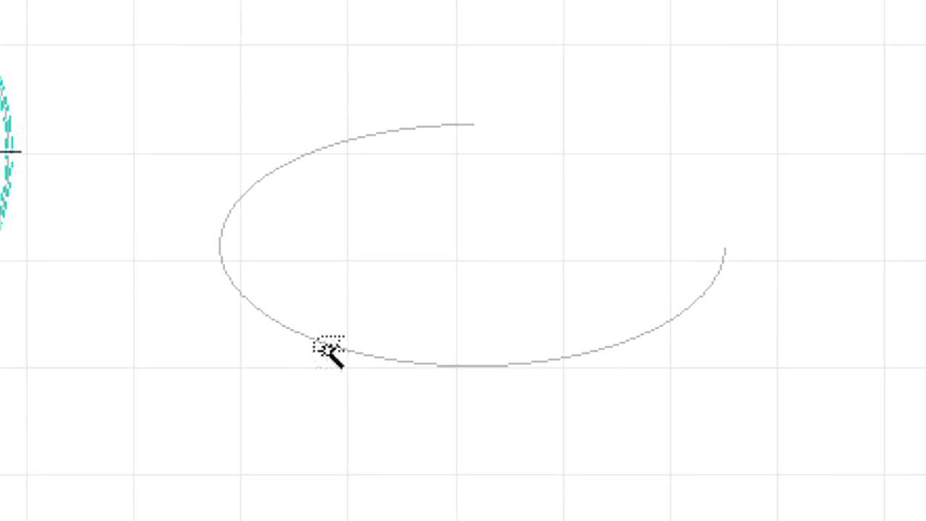
click(412, 360)
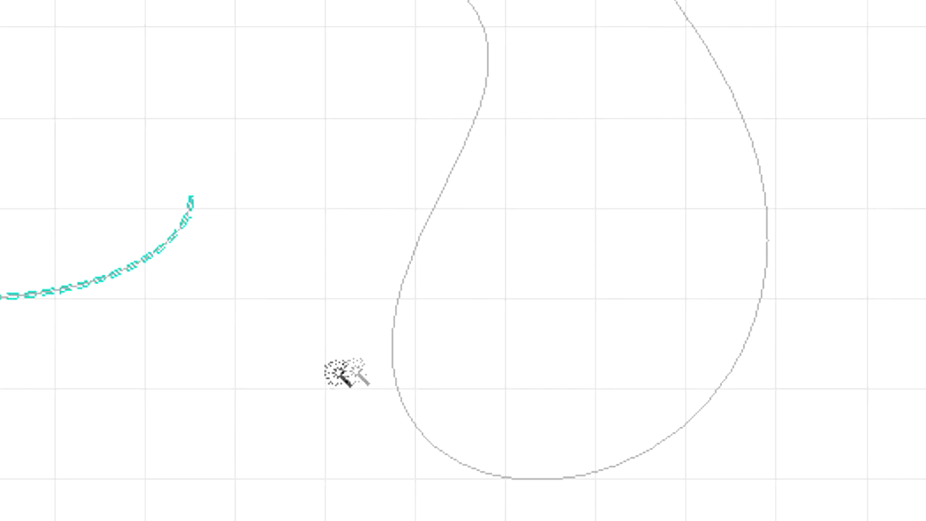
click(391, 360)
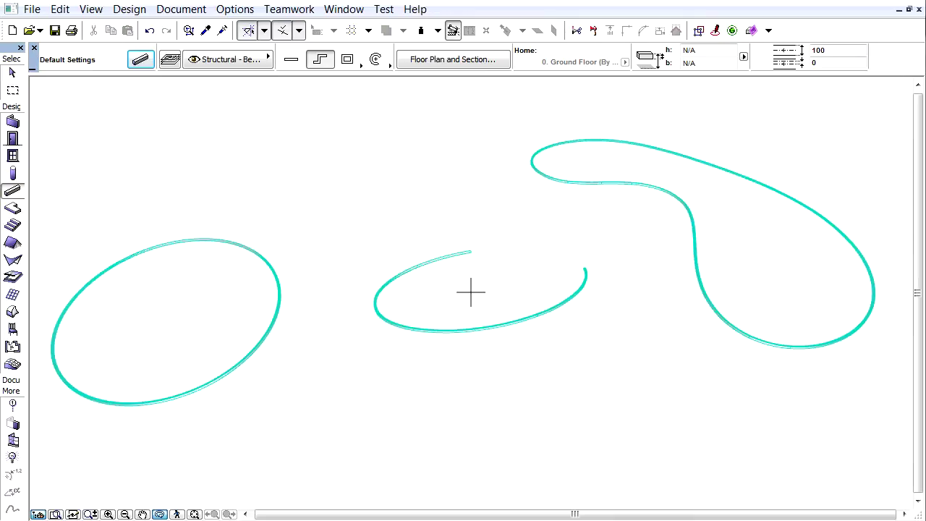
key(F3)
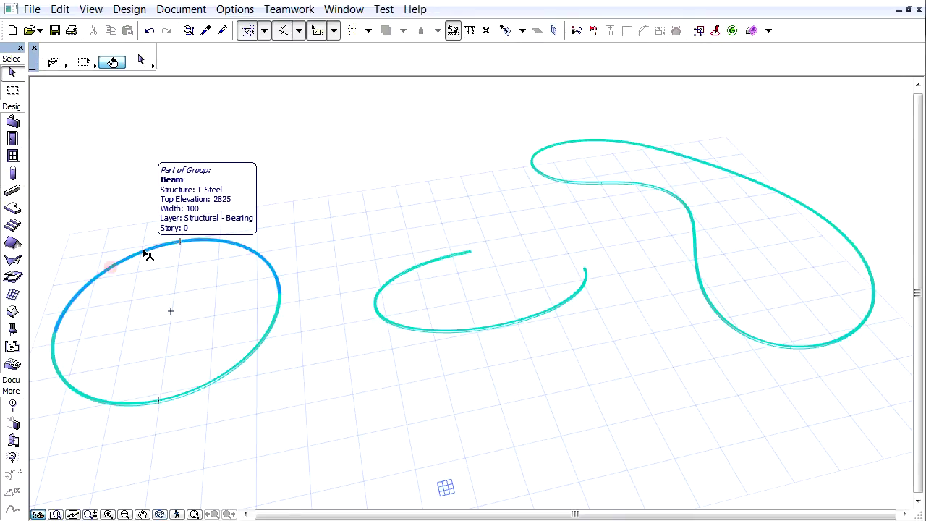
click(147, 253)
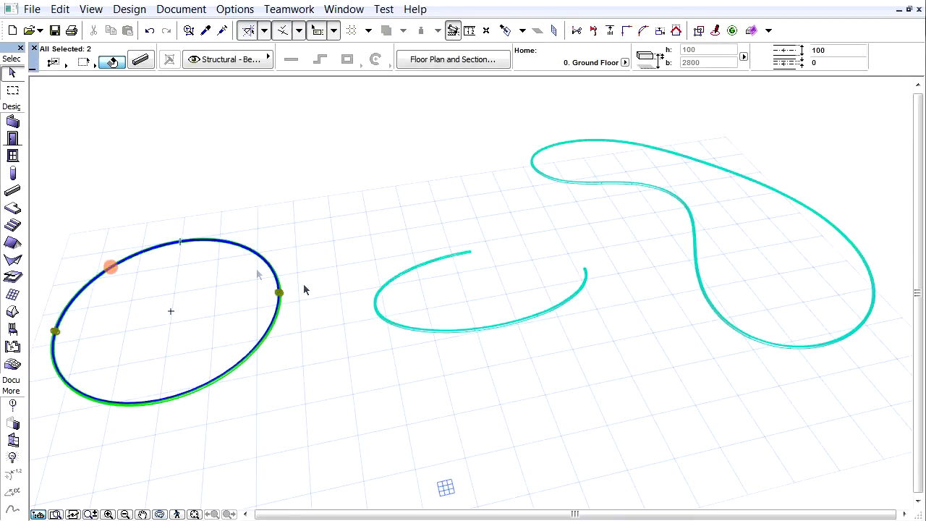
click(383, 333)
click(389, 326)
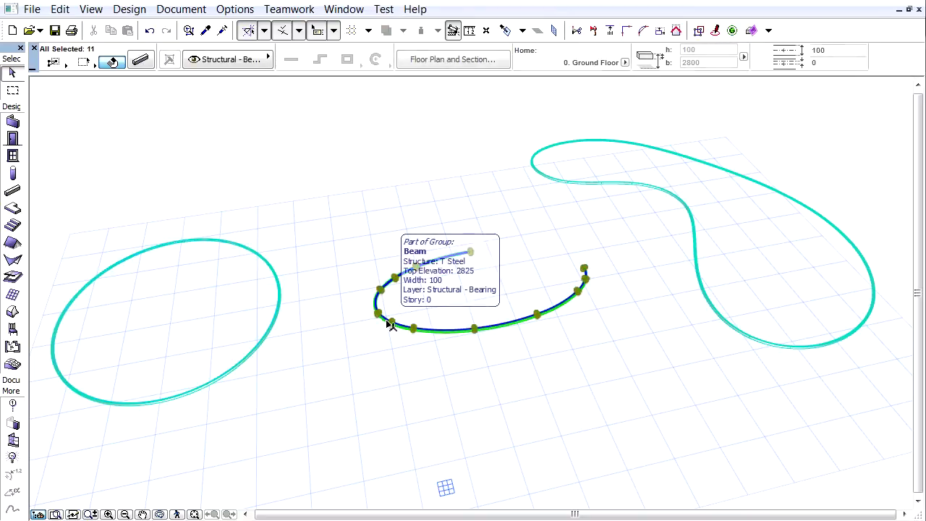
click(470, 359)
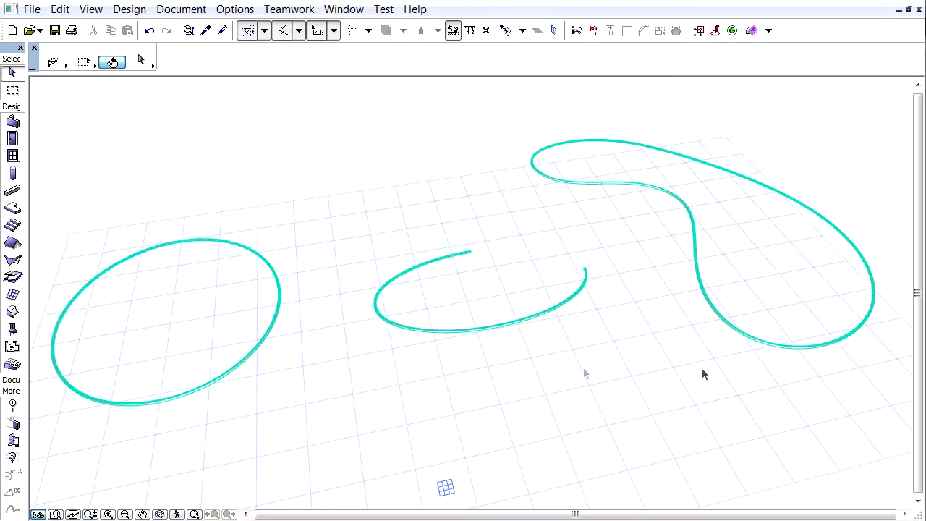
click(736, 333)
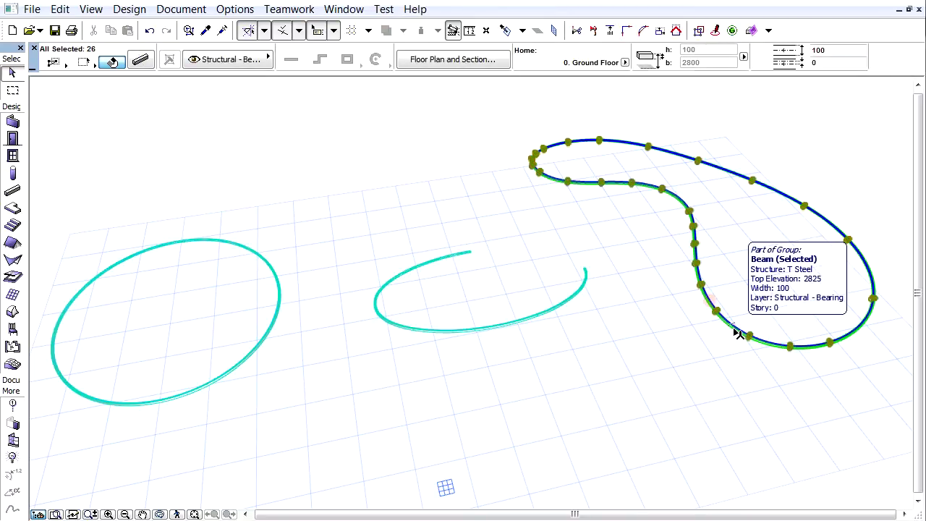
click(702, 349)
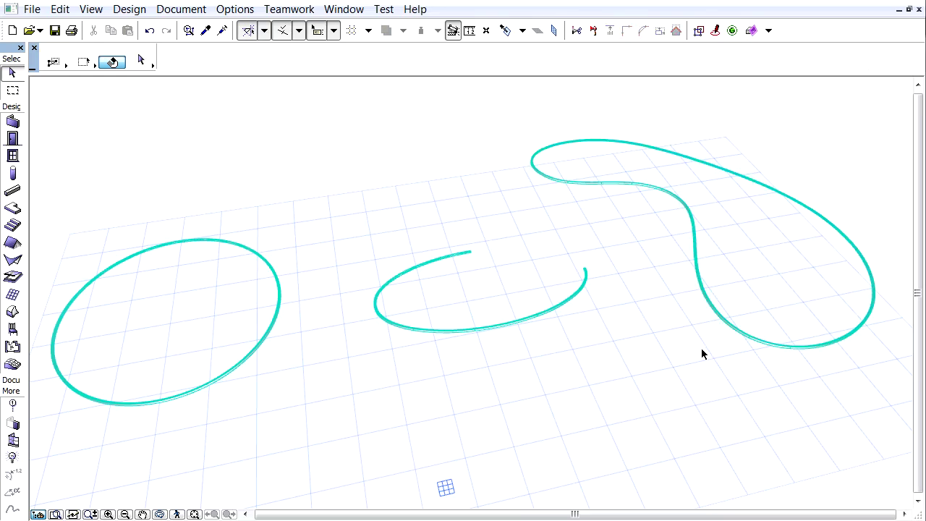